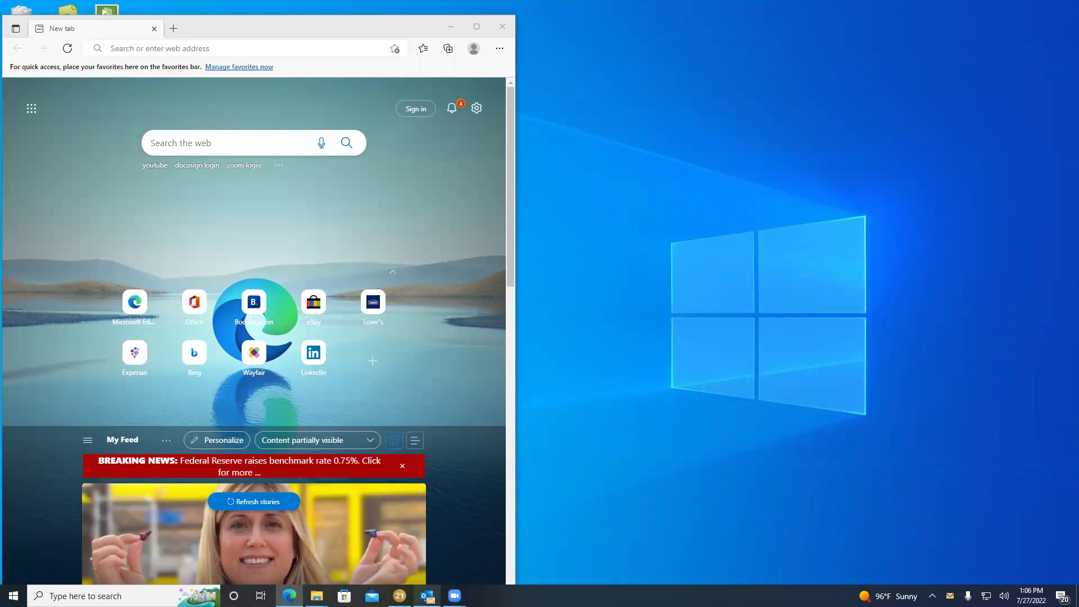
# Read the DocuSign tax-documents email in Outlook and open REVIEW DOCUMENTS in Edge.
pyautogui.click(425, 594)
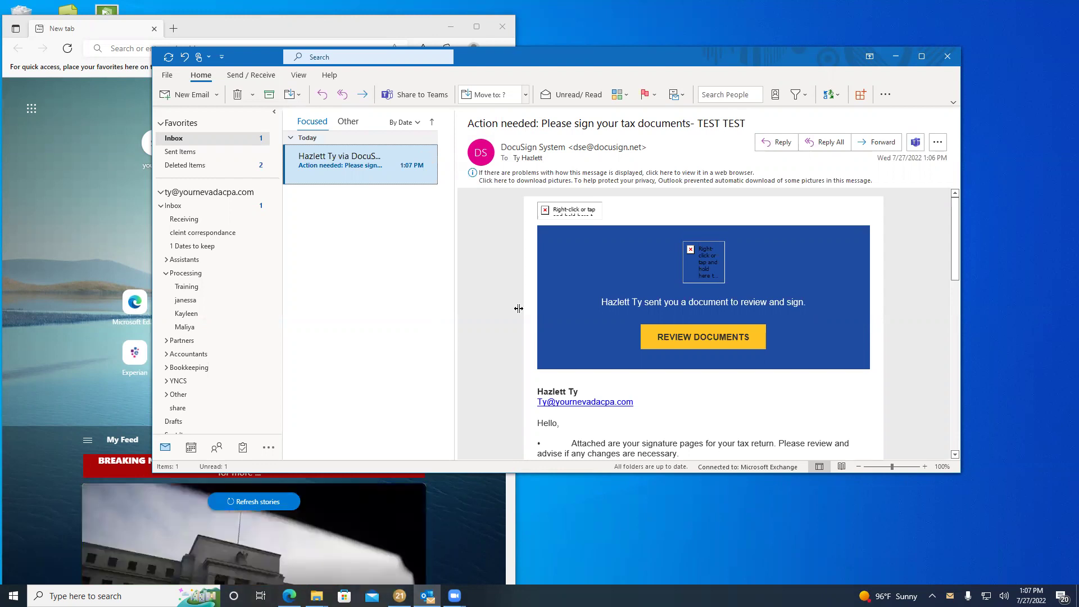
pyautogui.scroll(-7, 583, 304)
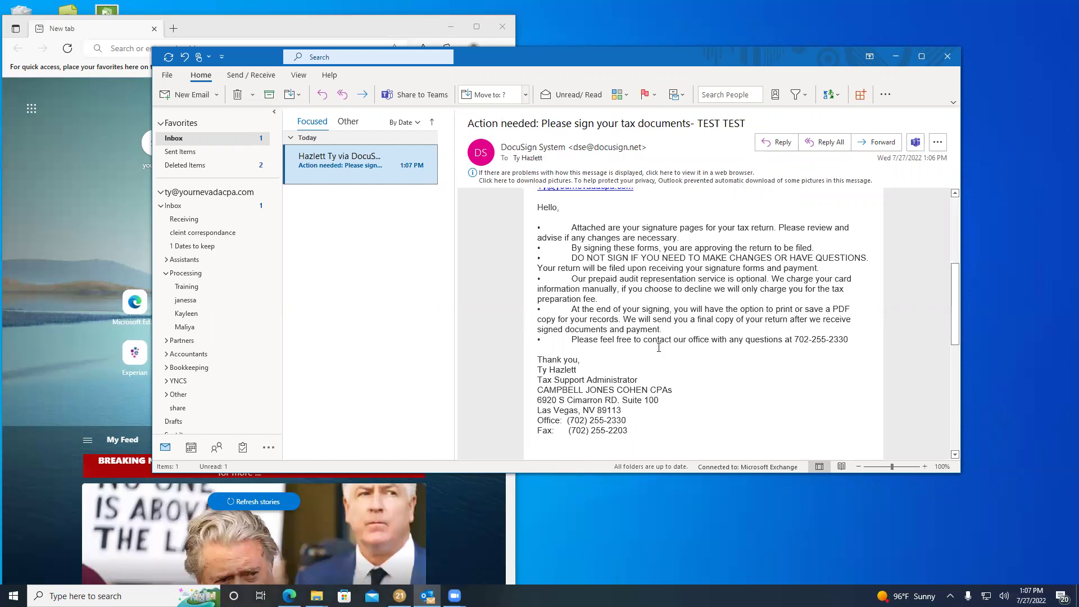
pyautogui.scroll(4, 658, 348)
pyautogui.scroll(1, 659, 347)
pyautogui.moveTo(690, 260)
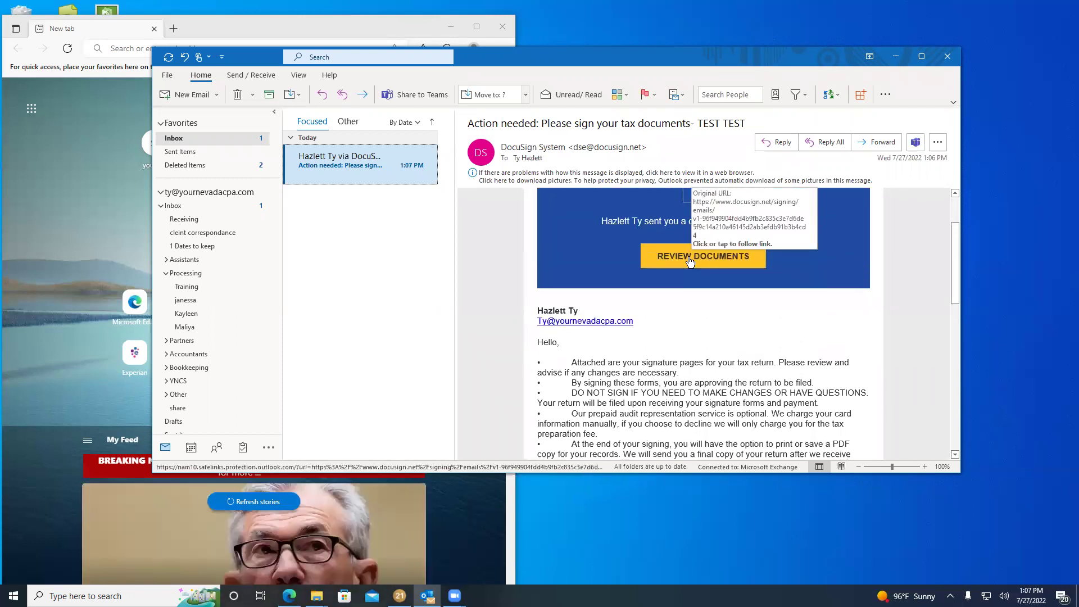
pyautogui.click(690, 260)
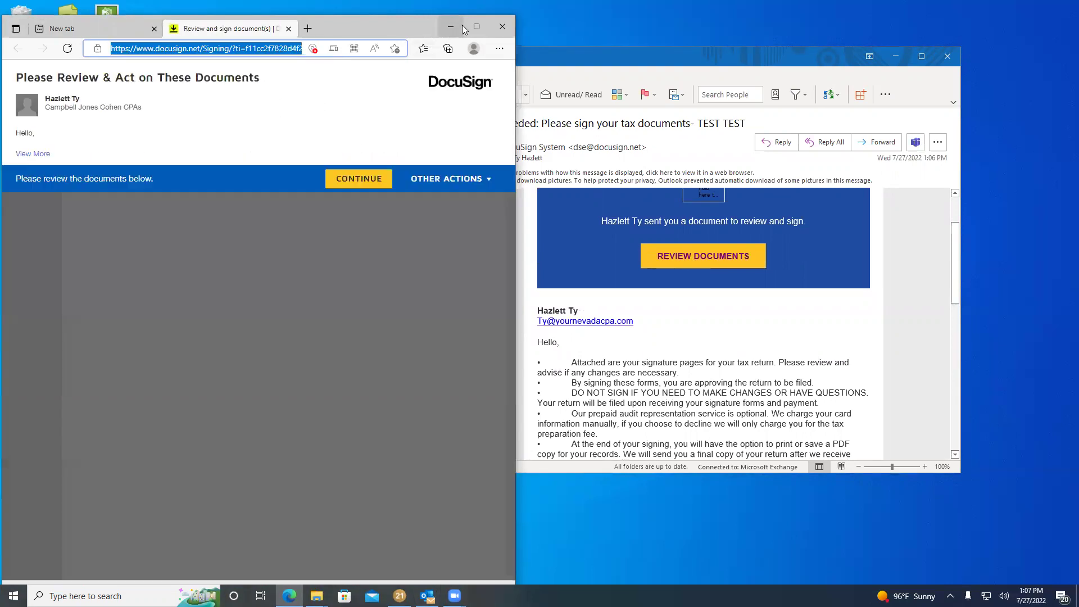
# Maximize Edge, then close the Assign to Someone Else form without reassigning the envelope.
pyautogui.click(472, 21)
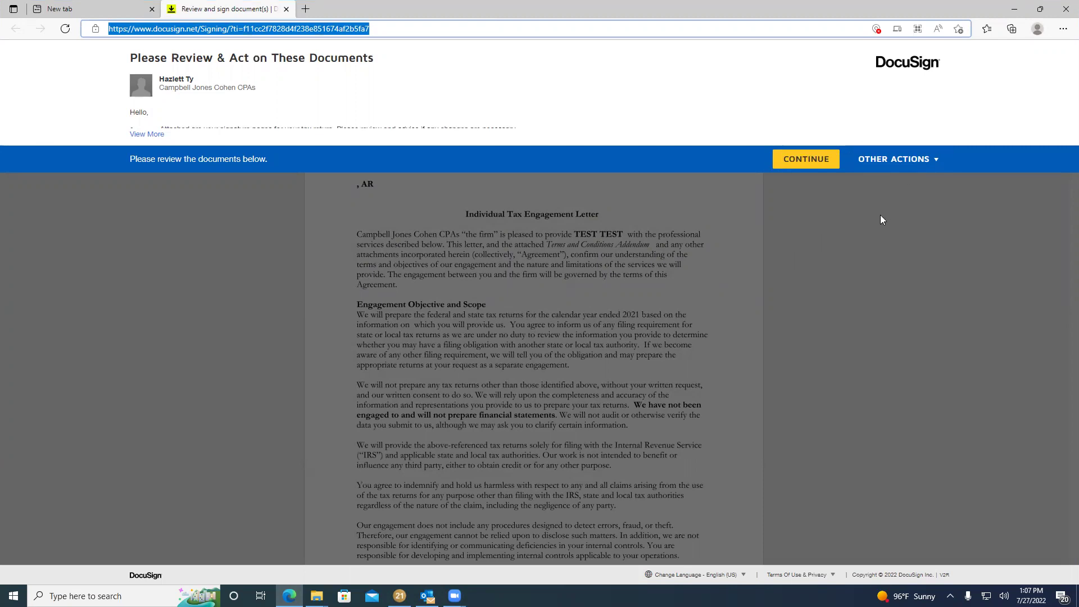
pyautogui.click(892, 160)
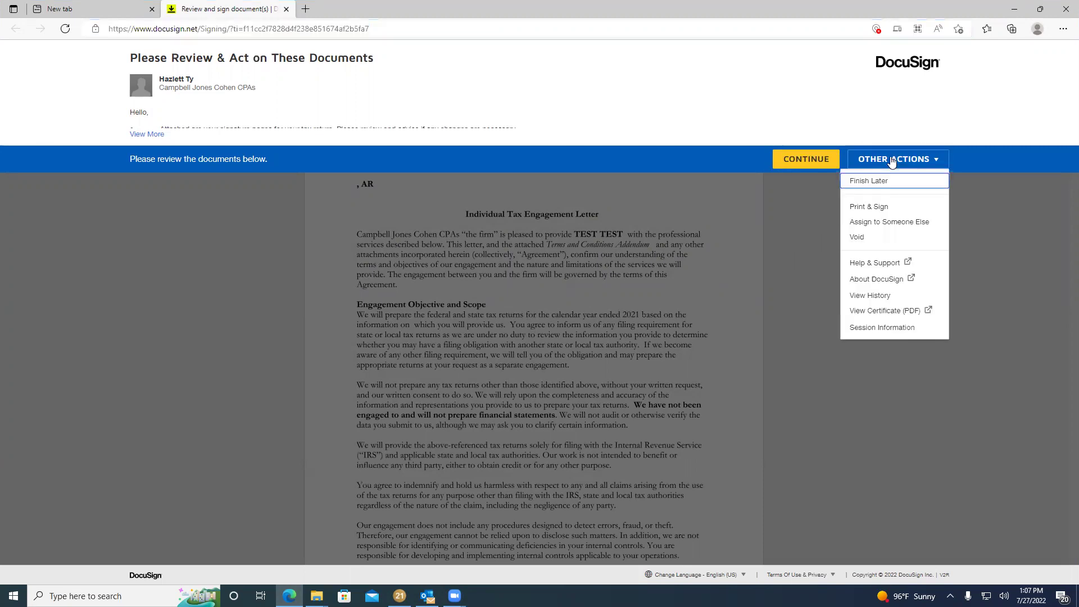
pyautogui.click(885, 222)
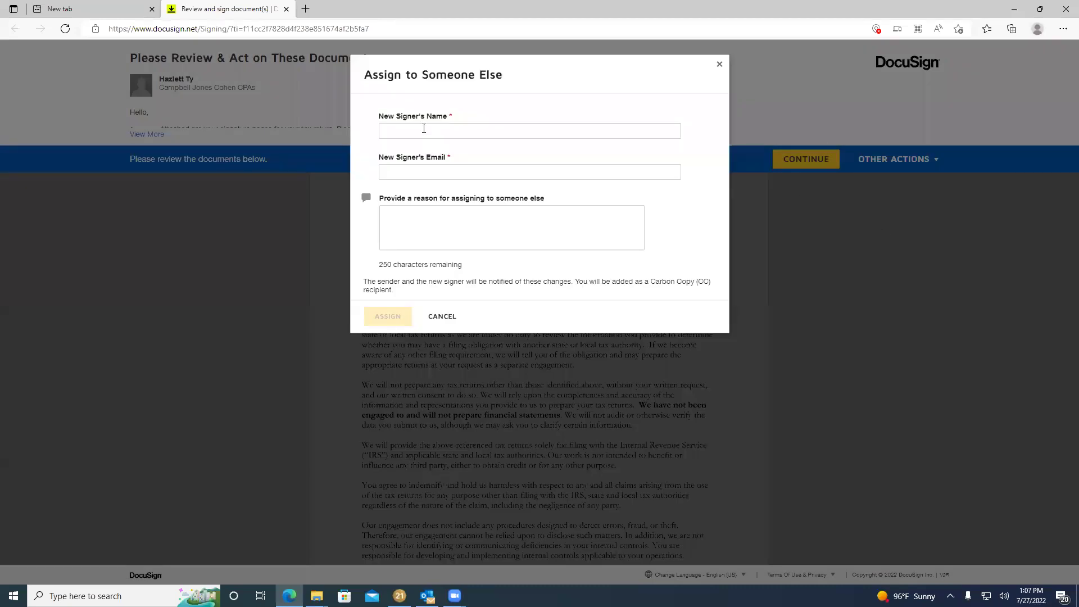
pyautogui.click(407, 130)
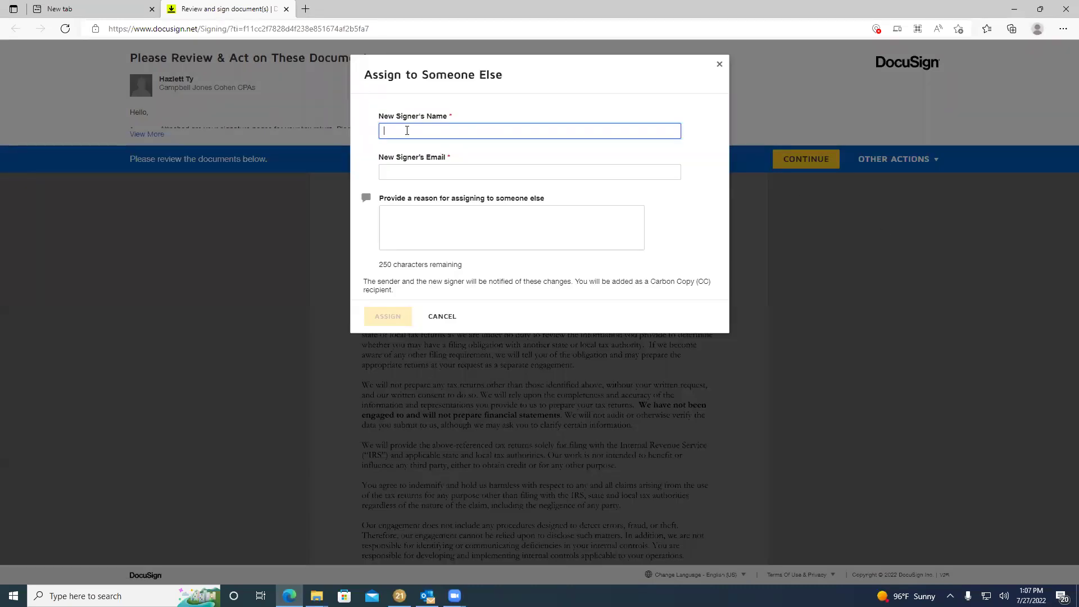
pyautogui.click(407, 171)
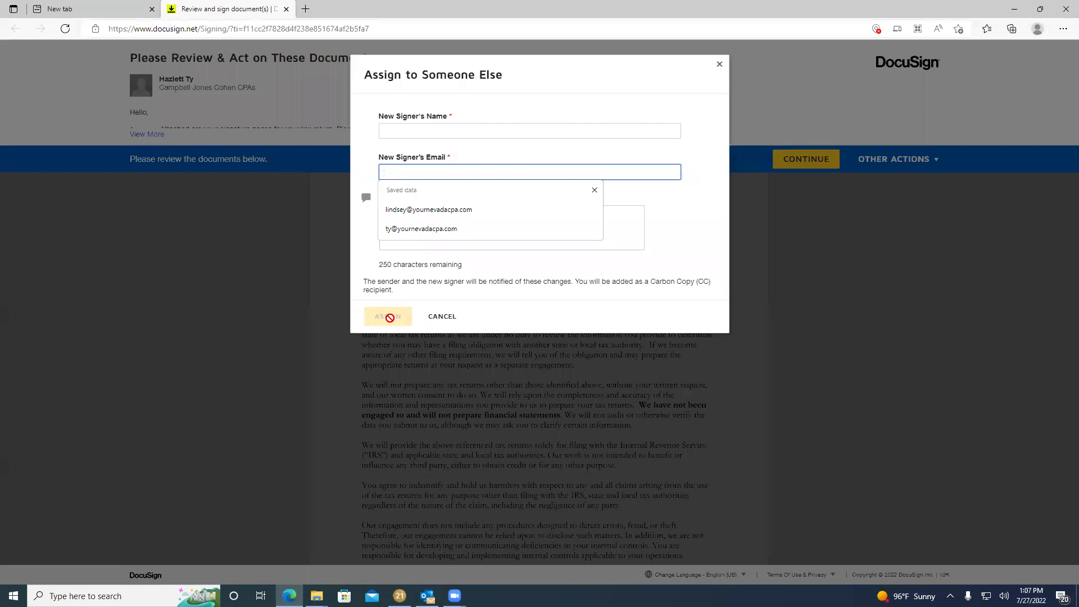
pyautogui.click(719, 64)
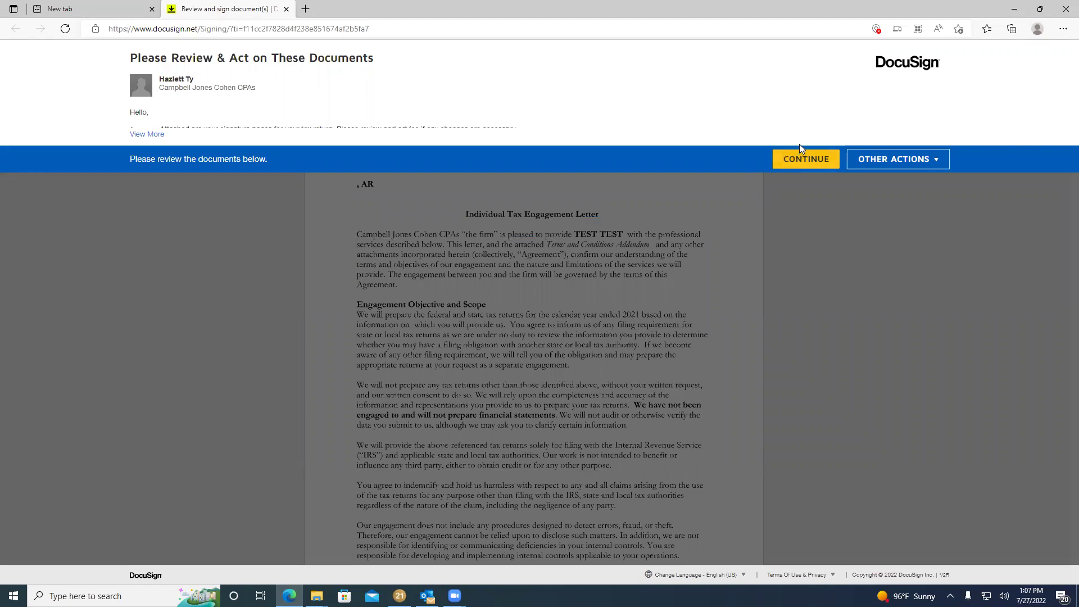
# Continue into the envelope, start signing, and advance to the audit page's Acknowledged By field.
pyautogui.click(794, 158)
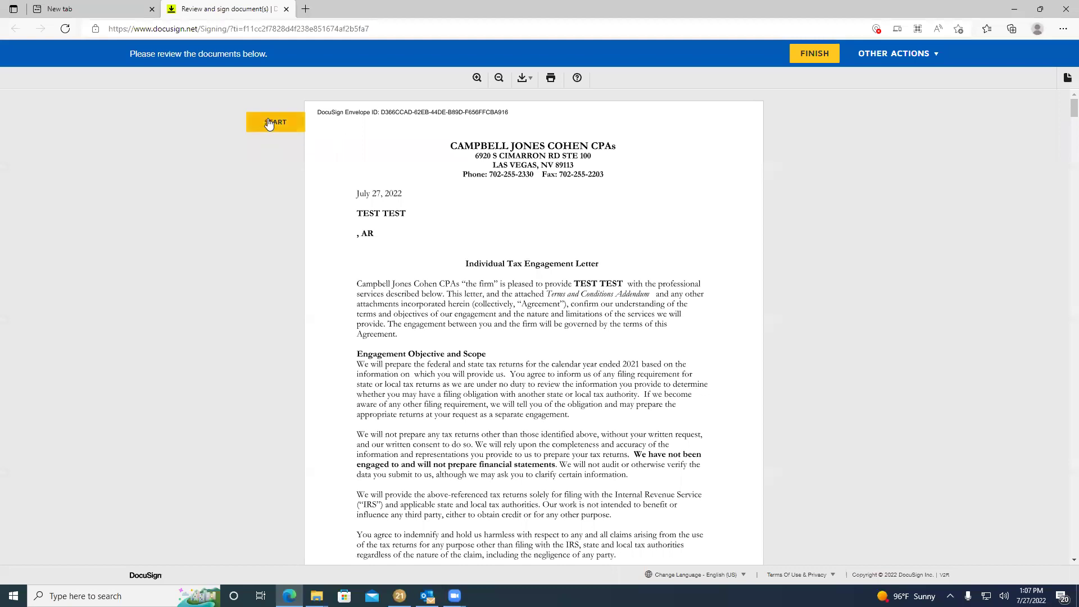
pyautogui.click(267, 124)
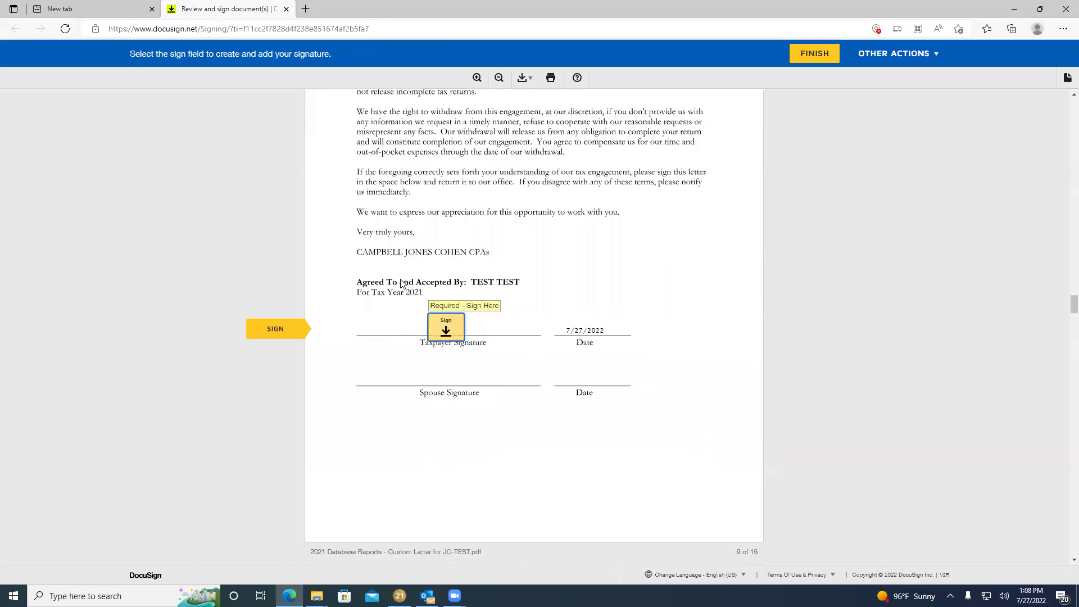
pyautogui.scroll(-1, 401, 282)
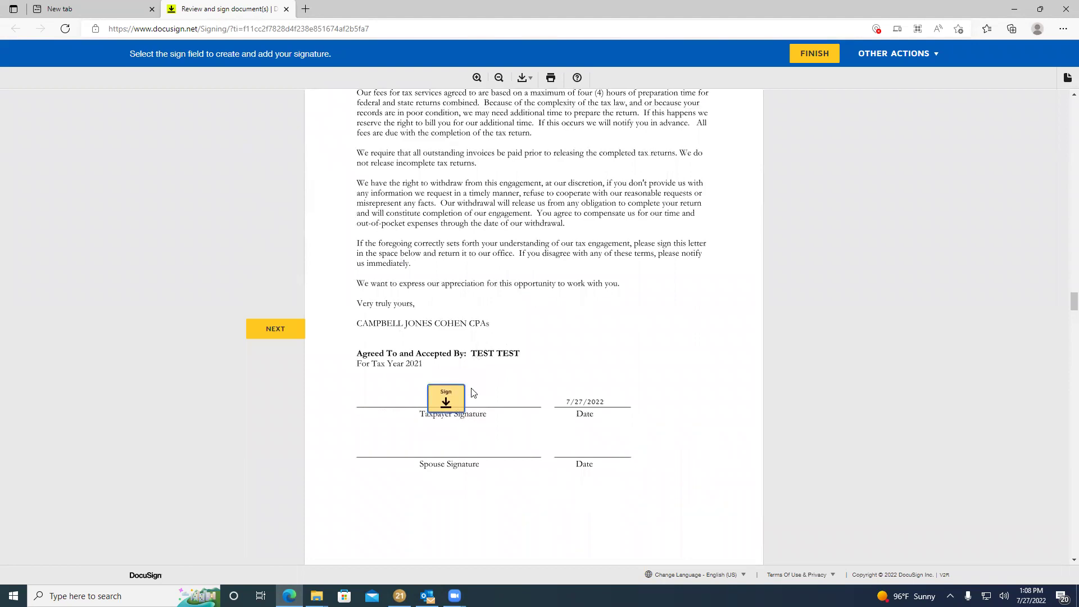
pyautogui.scroll(-2, 472, 392)
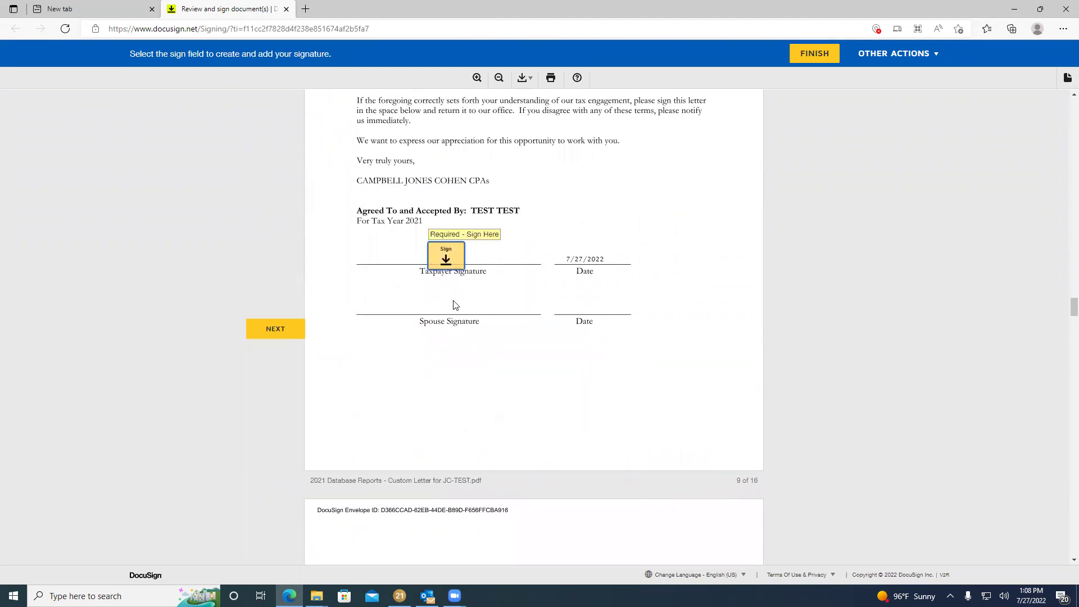
pyautogui.scroll(2, 574, 326)
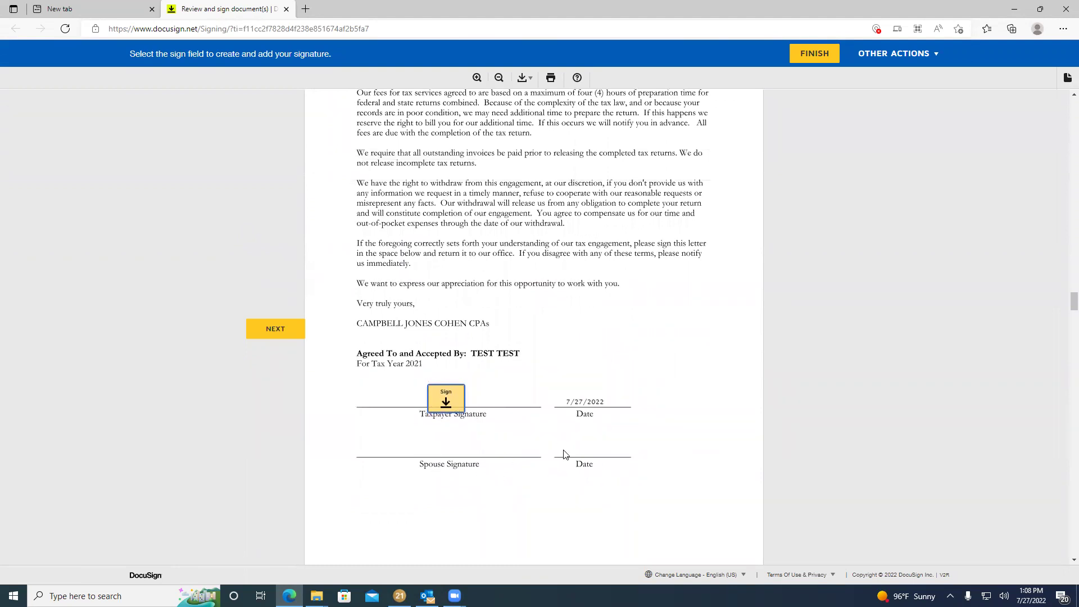
pyautogui.click(446, 398)
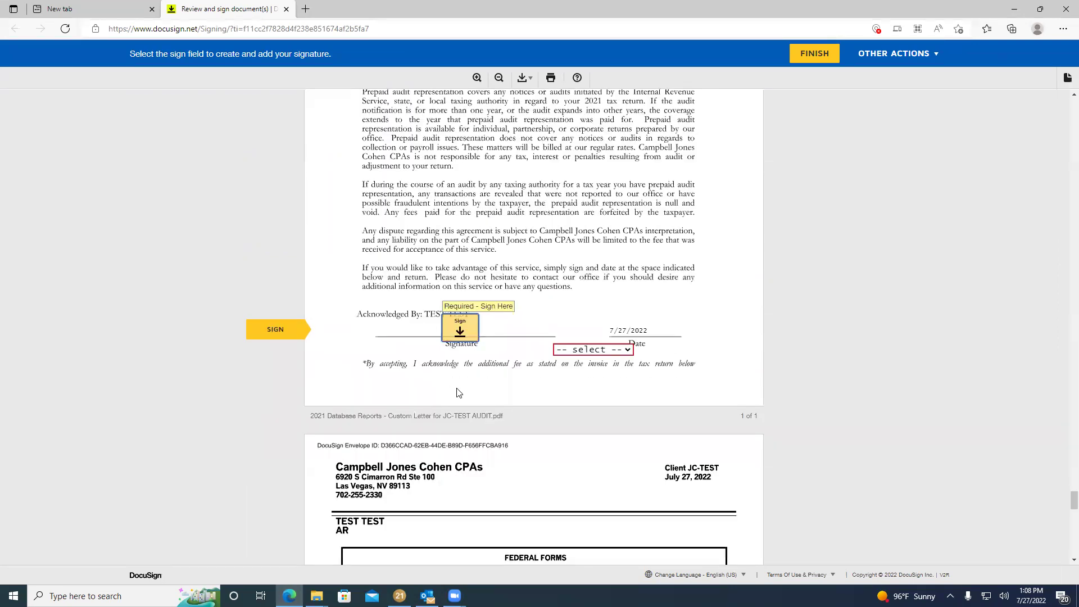
# Sign the prepaid audit representation acknowledgement.
pyautogui.scroll(4, 458, 392)
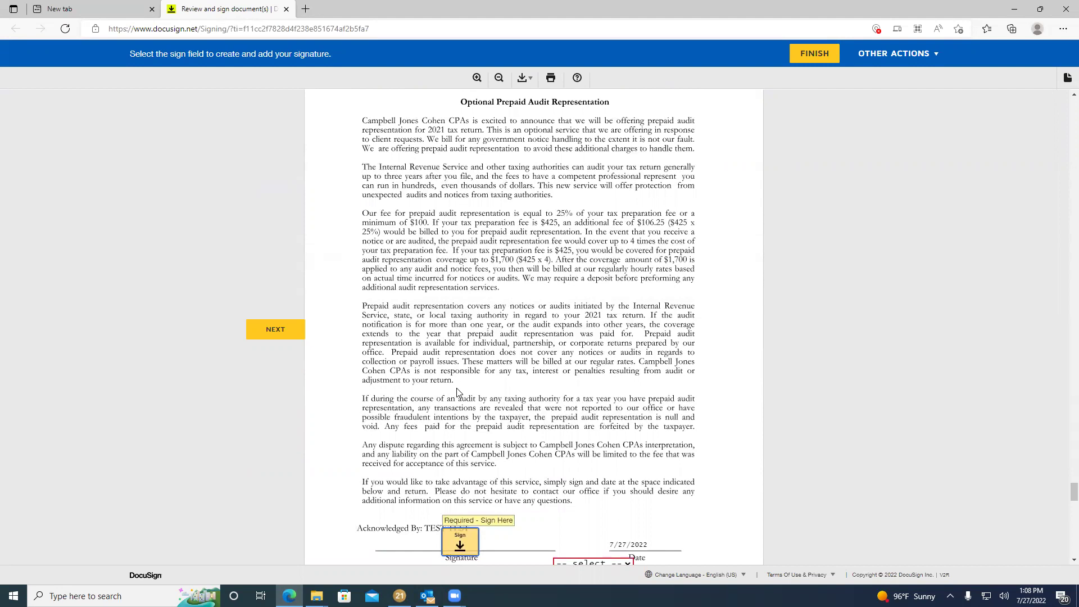
pyautogui.scroll(-3, 457, 391)
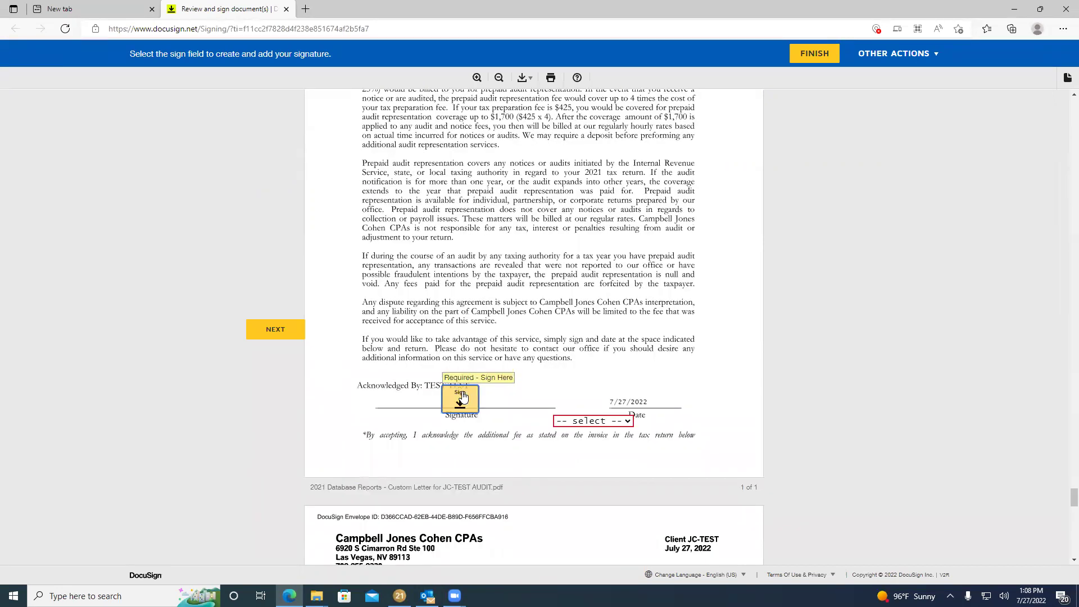
pyautogui.click(462, 397)
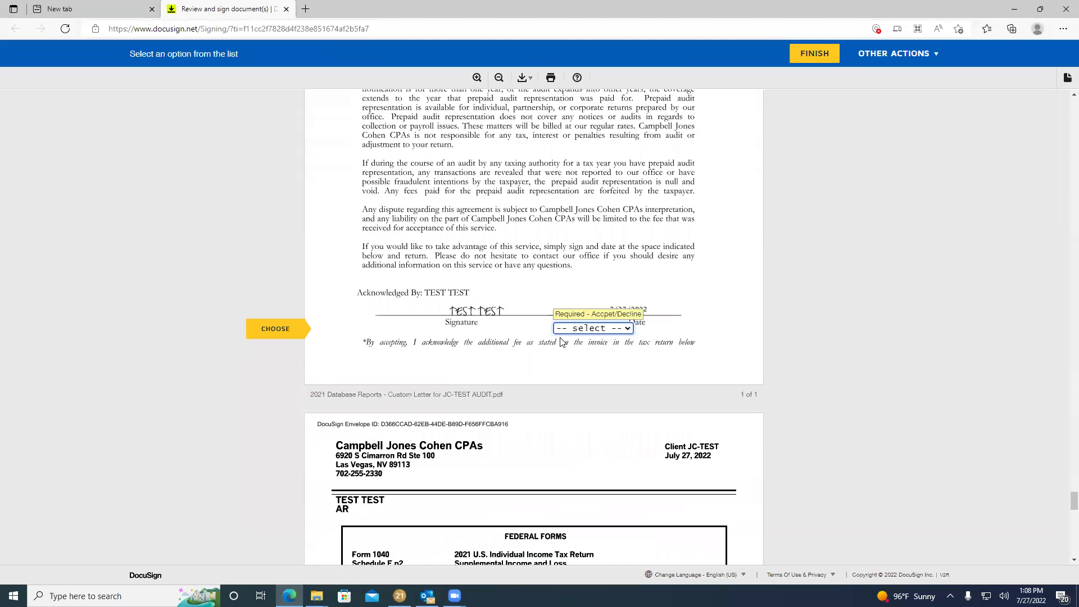
# Set the audit acknowledgement's accept-or-decline choice to Decline and advance to the invoice.
pyautogui.click(567, 331)
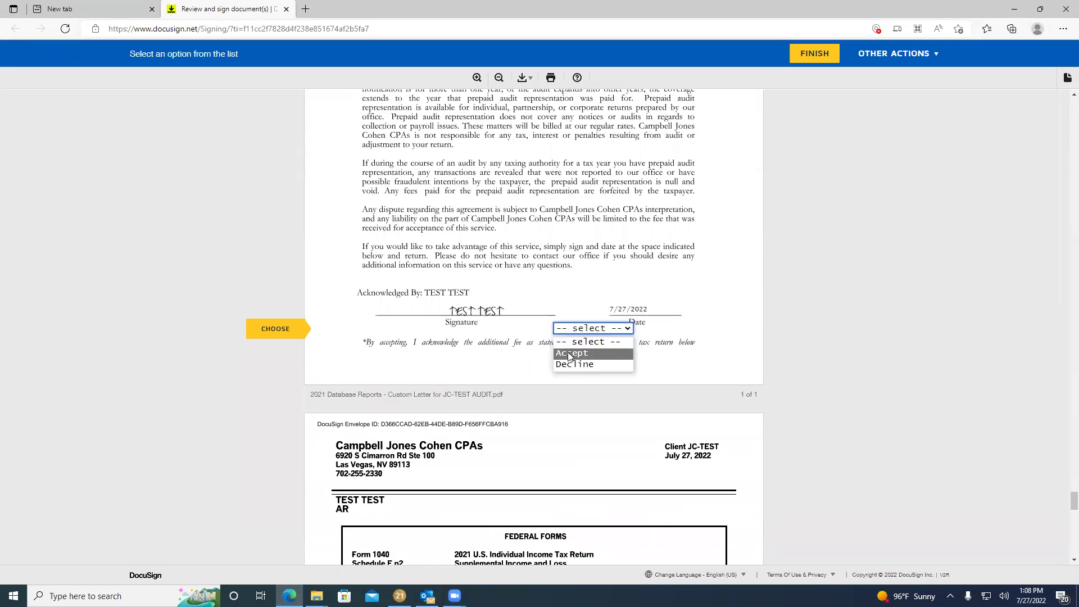
pyautogui.scroll(3, 555, 285)
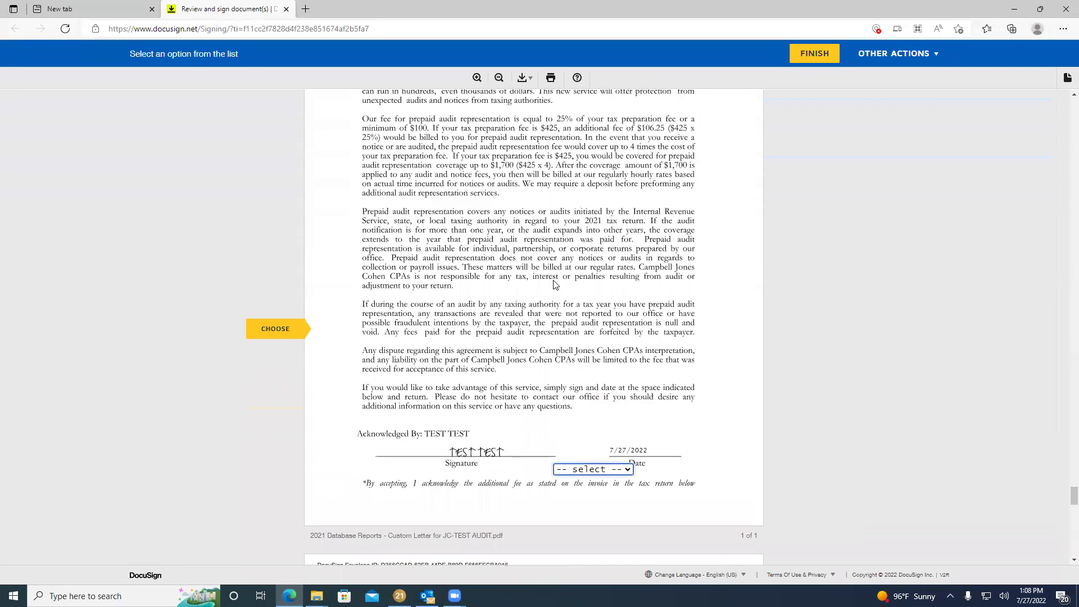
pyautogui.scroll(2, 554, 285)
pyautogui.scroll(3, 486, 216)
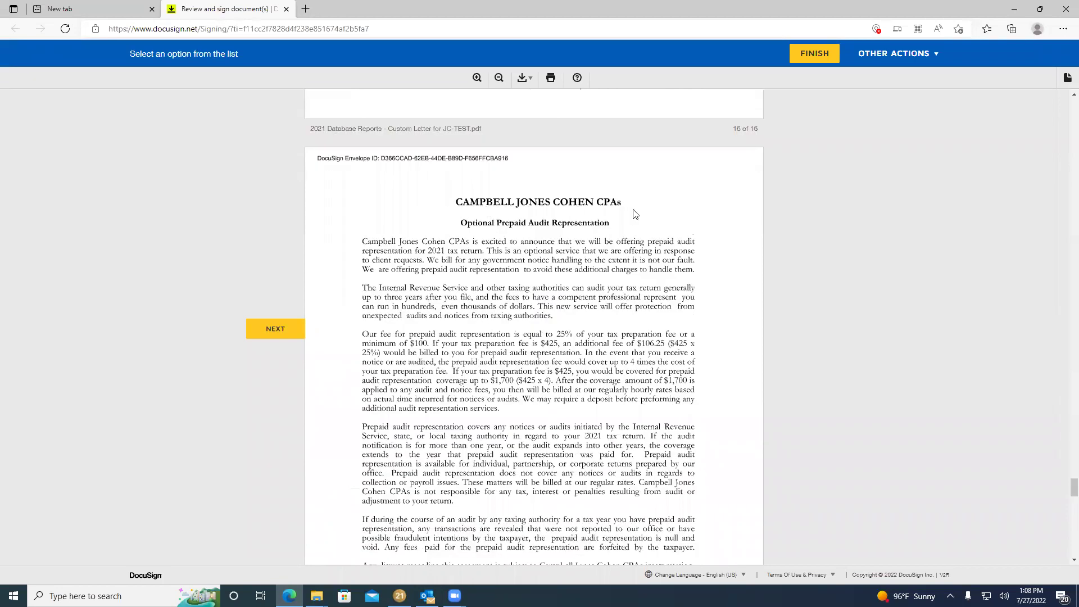
pyautogui.scroll(-2, 633, 213)
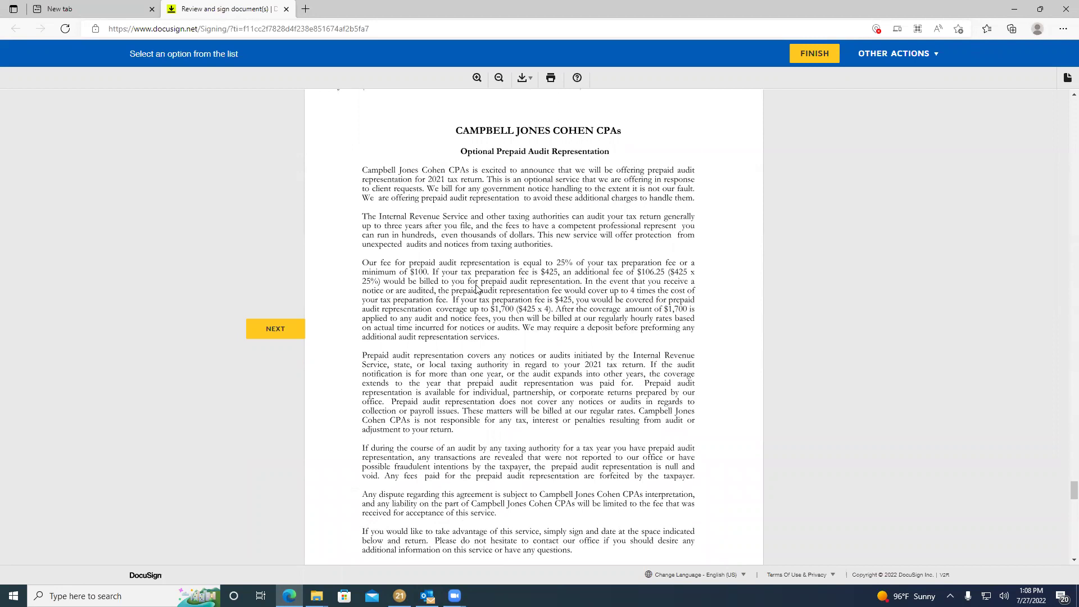
pyautogui.scroll(-8, 470, 290)
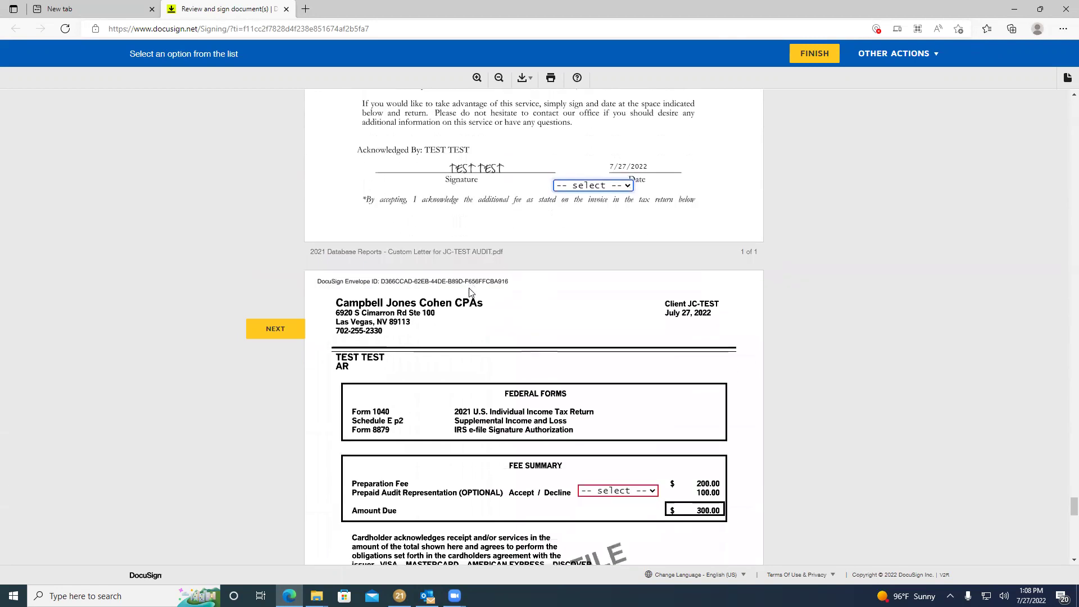
pyautogui.scroll(-1, 533, 479)
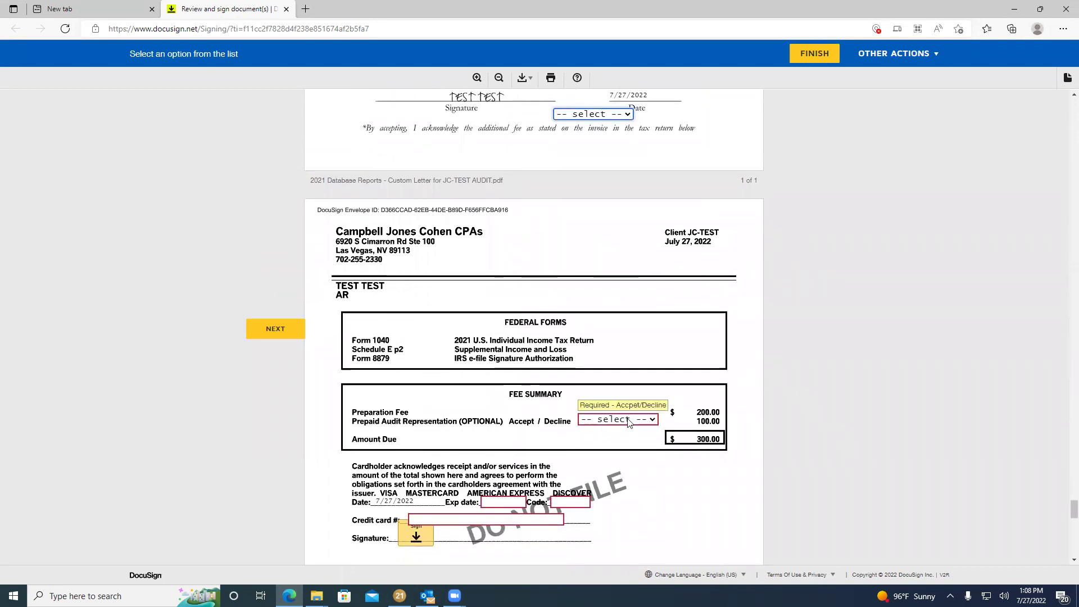
pyautogui.scroll(4, 624, 314)
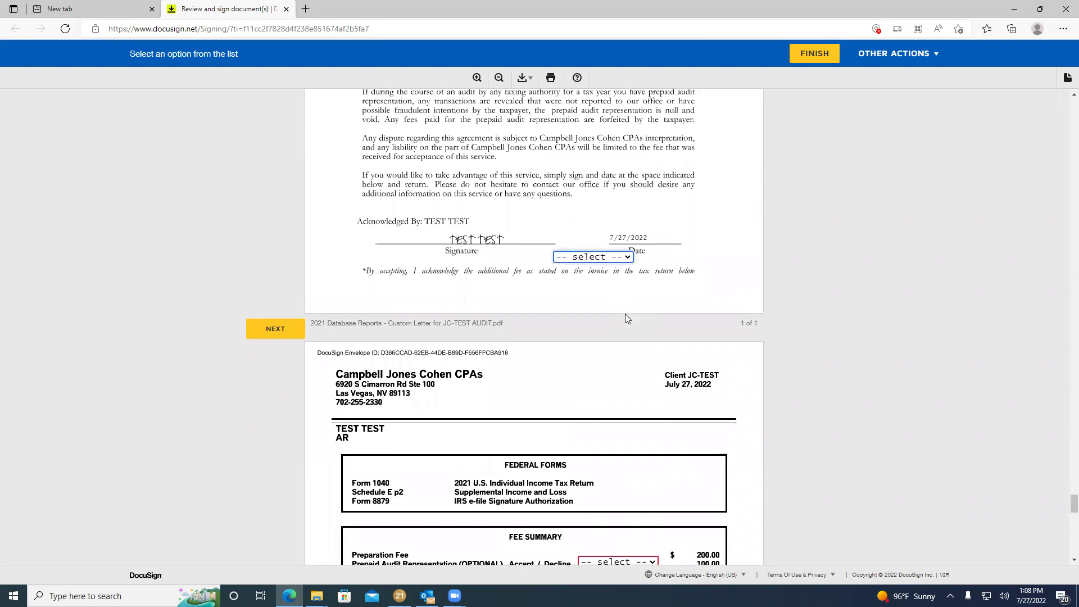
pyautogui.click(601, 329)
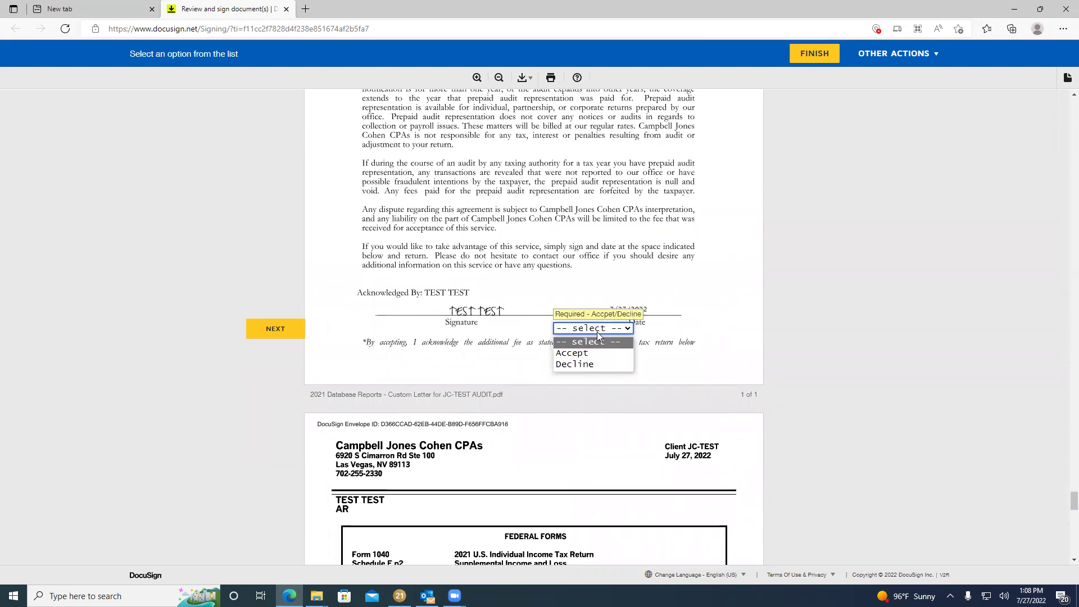
pyautogui.click(577, 365)
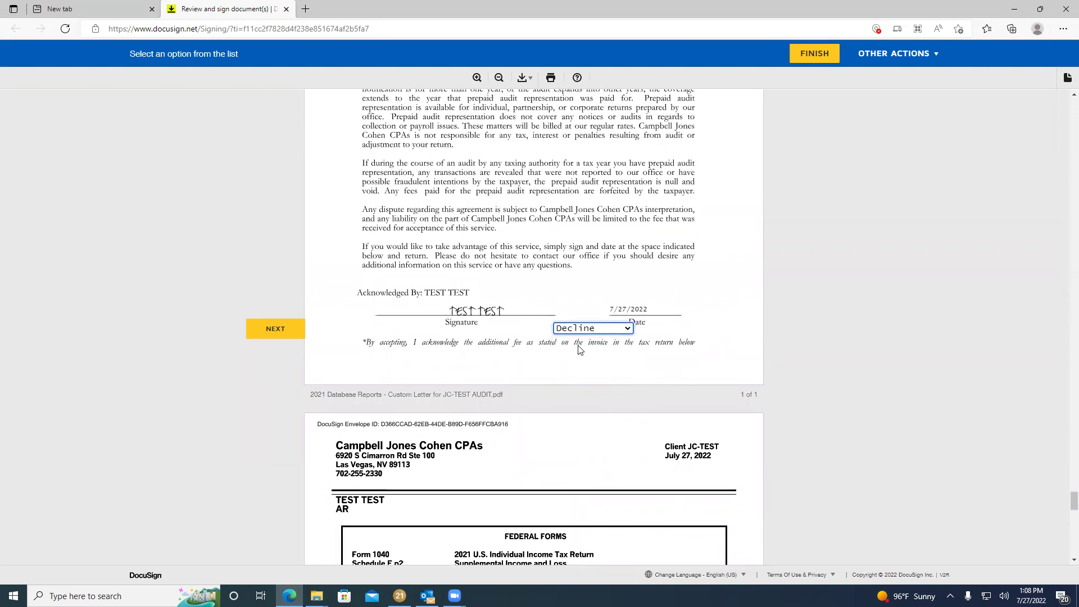
pyautogui.click(258, 331)
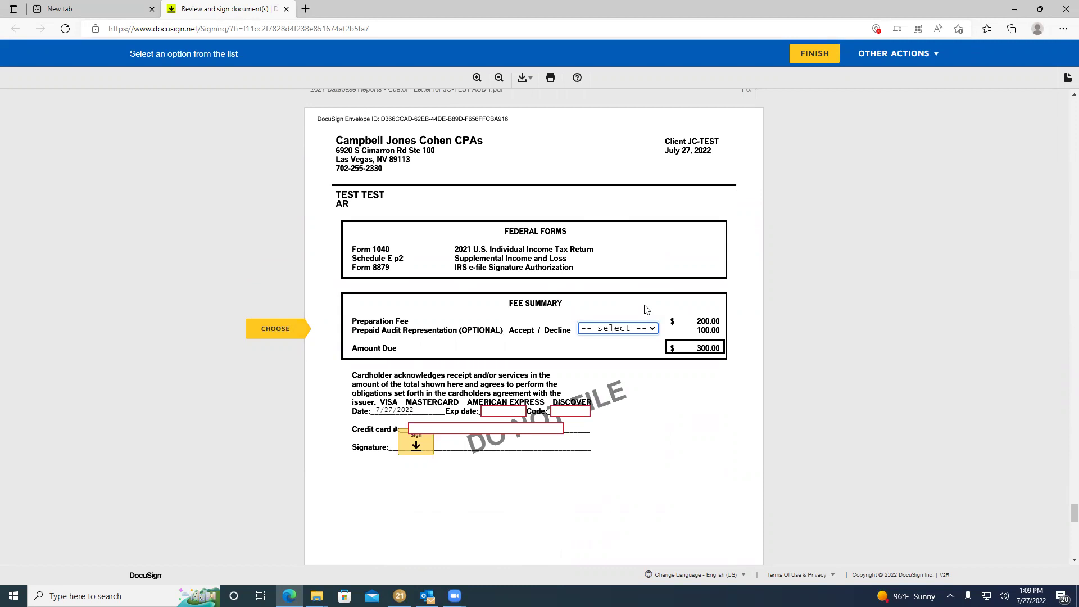
# Set the fee summary's Prepaid Audit Representation line to Decline, leaving 300.00 due.
pyautogui.click(629, 329)
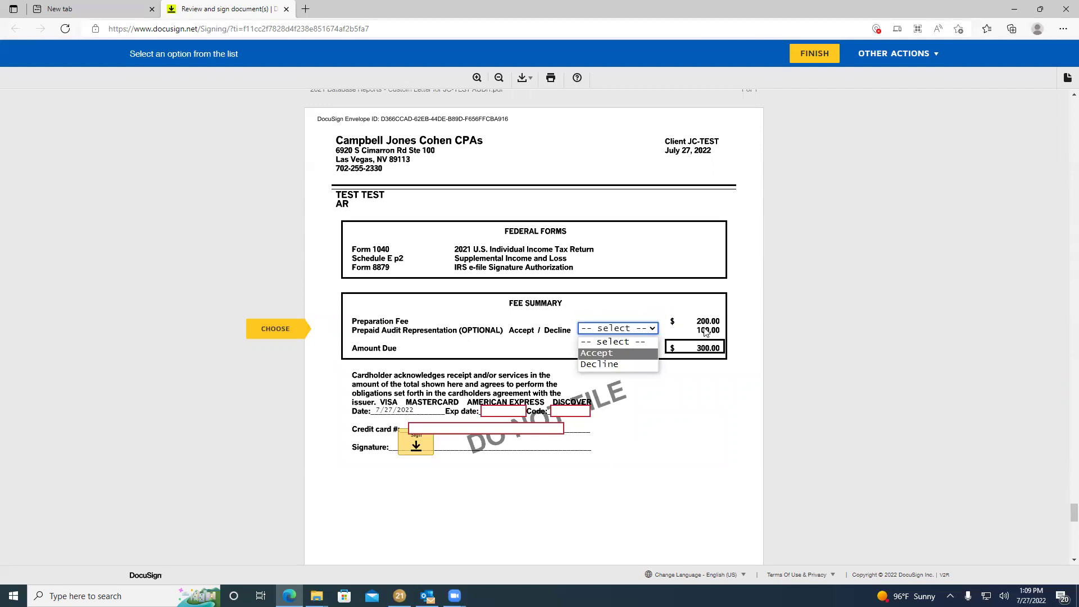
pyautogui.click(594, 363)
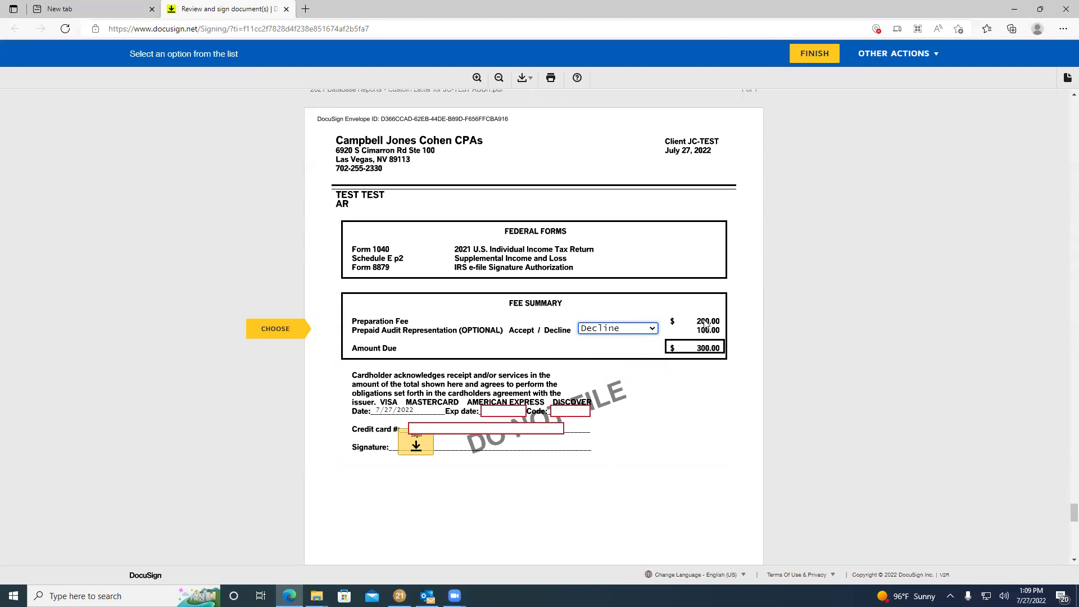
pyautogui.scroll(-2, 646, 309)
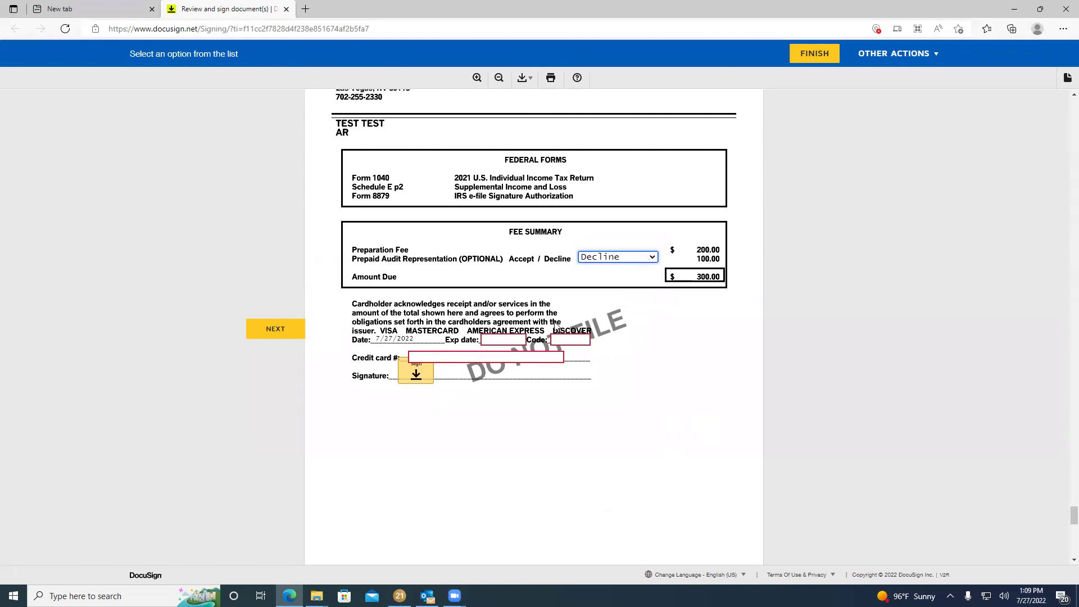
# Enter the card's expiry date, security code and card number, then sign the invoice.
pyautogui.scroll(-1, 556, 332)
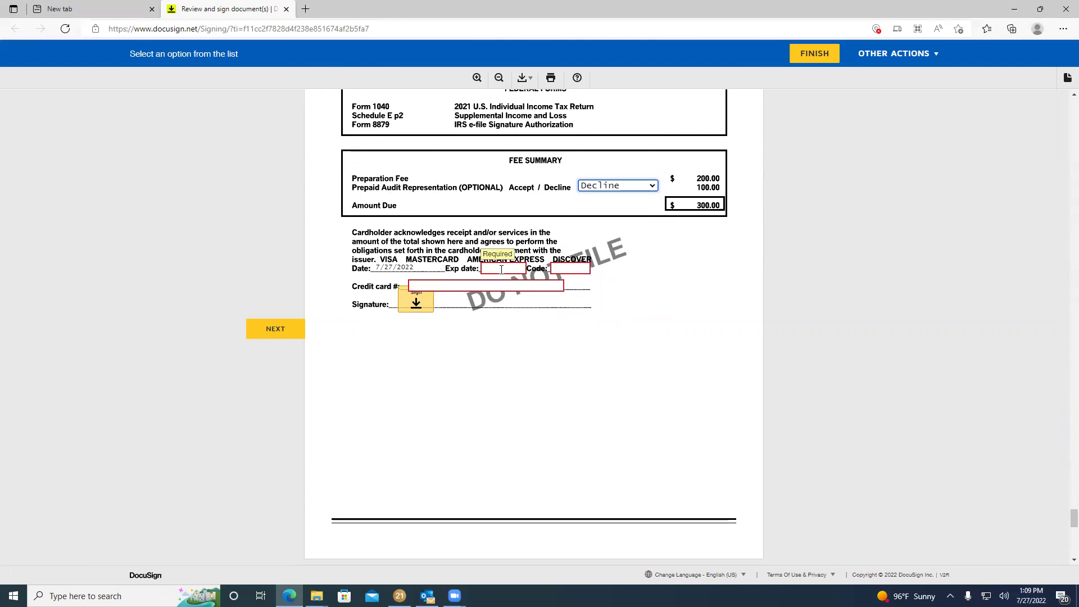
pyautogui.click(501, 269)
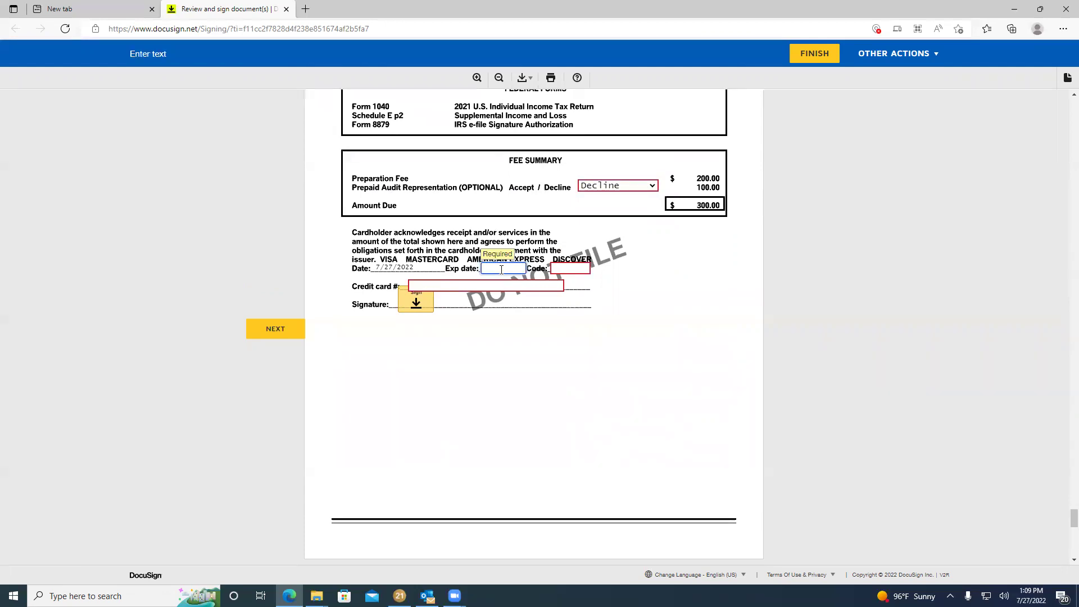
pyautogui.write('777')
pyautogui.click(552, 268)
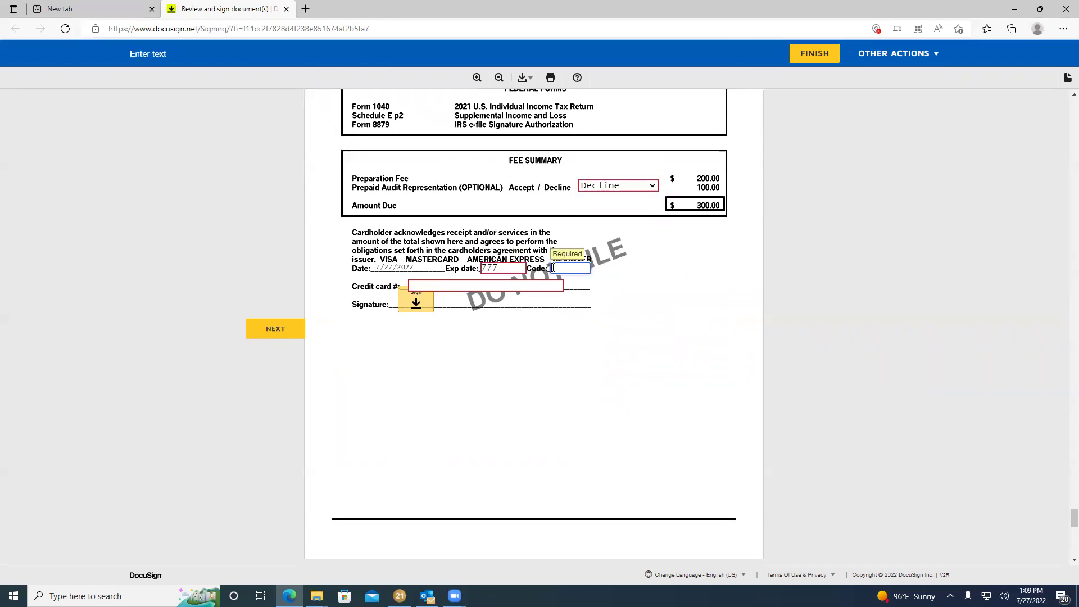
pyautogui.write('777')
pyautogui.click(492, 290)
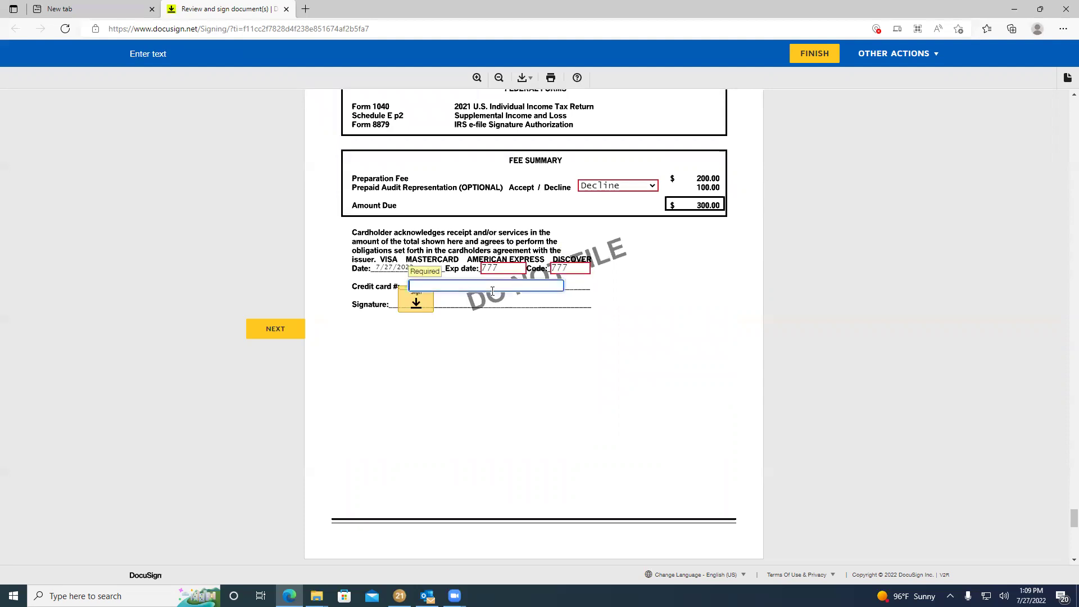
pyautogui.write('777')
pyautogui.click(418, 304)
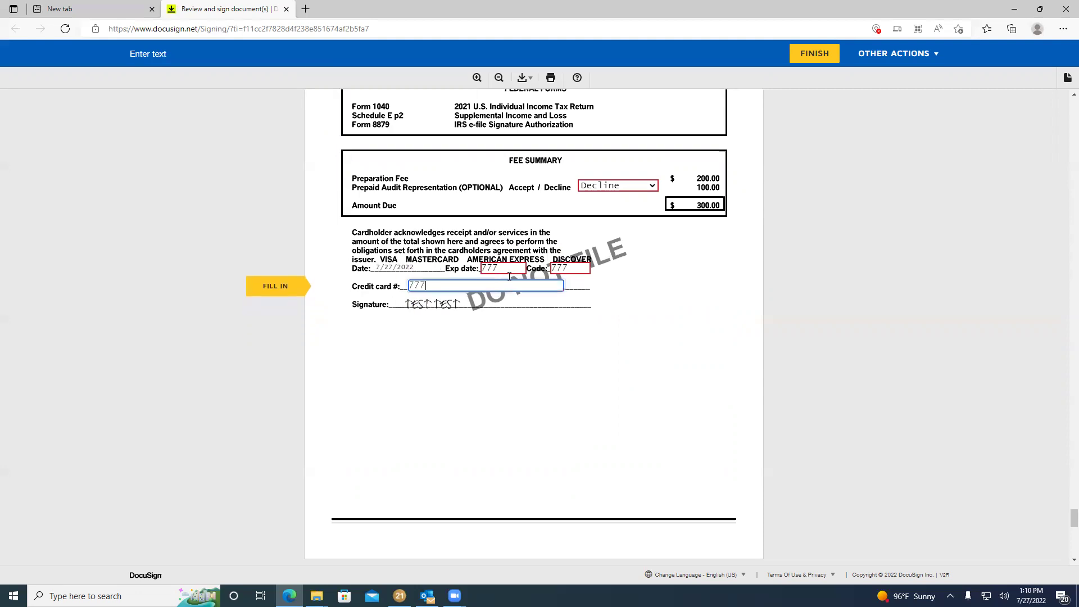
# Apply the signature to Form 8879's Your signature line.
pyautogui.click(279, 288)
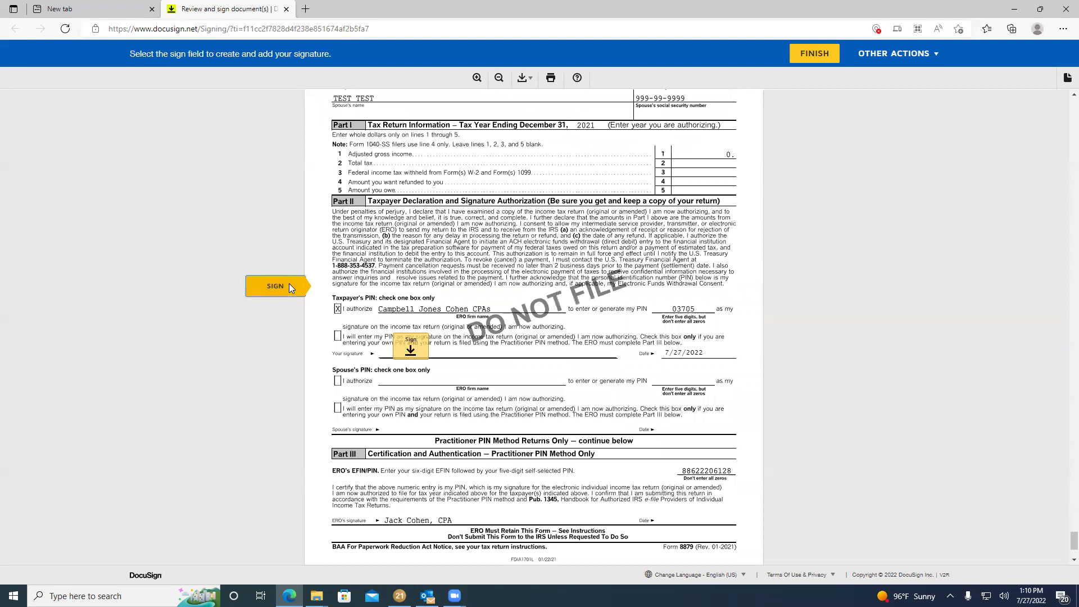
pyautogui.click(289, 287)
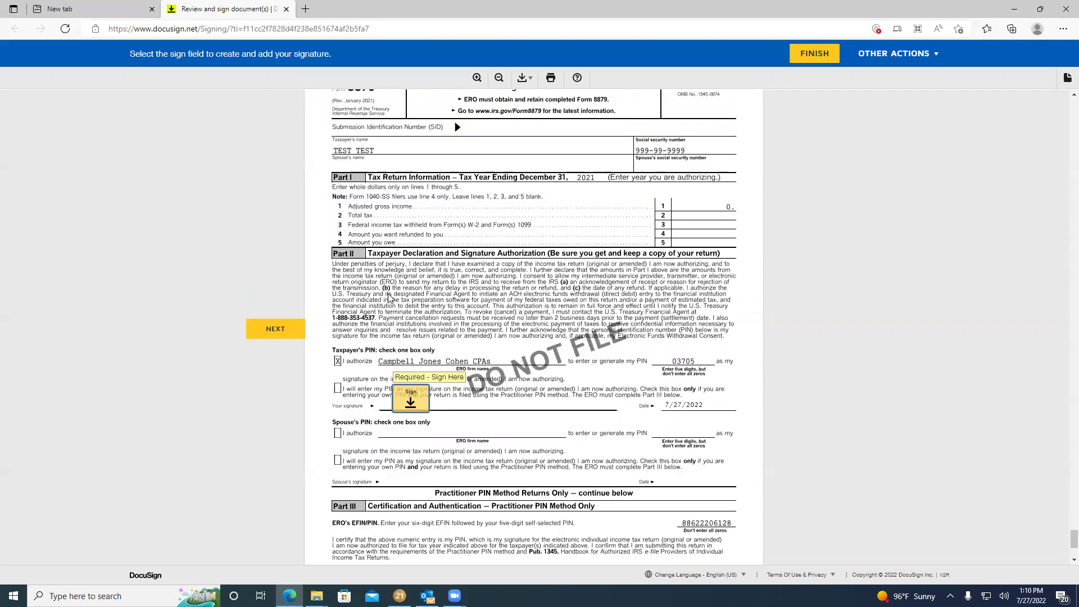
pyautogui.scroll(3, 486, 319)
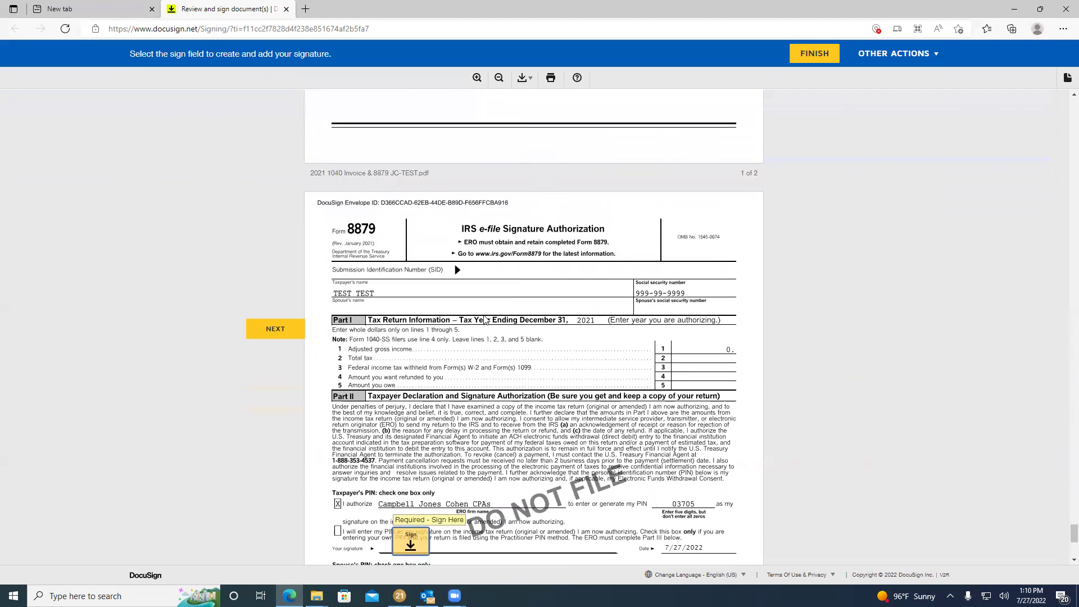
pyautogui.scroll(-4, 486, 320)
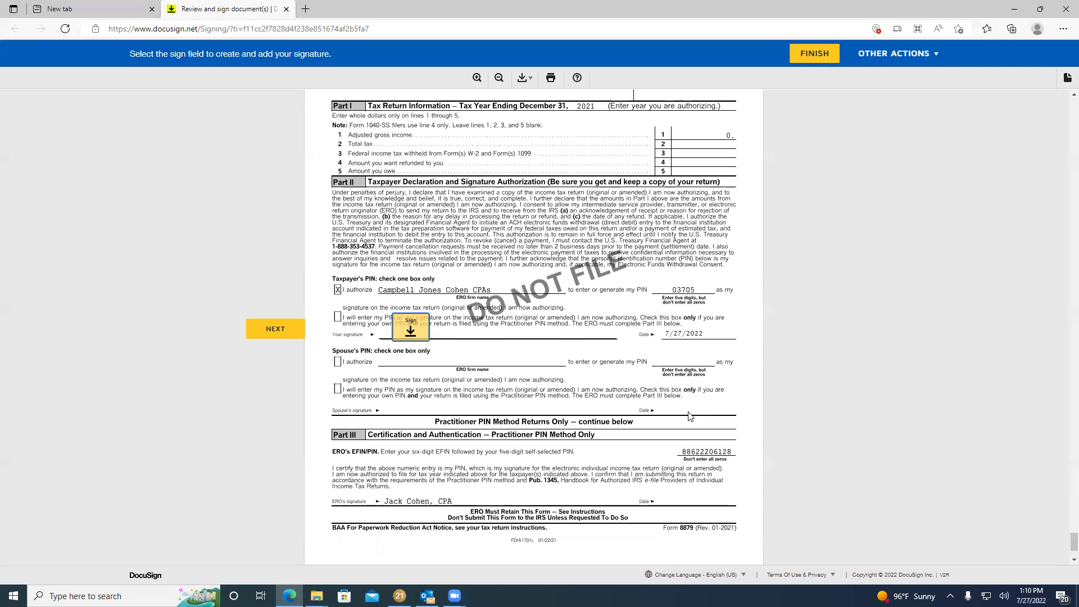
pyautogui.click(415, 327)
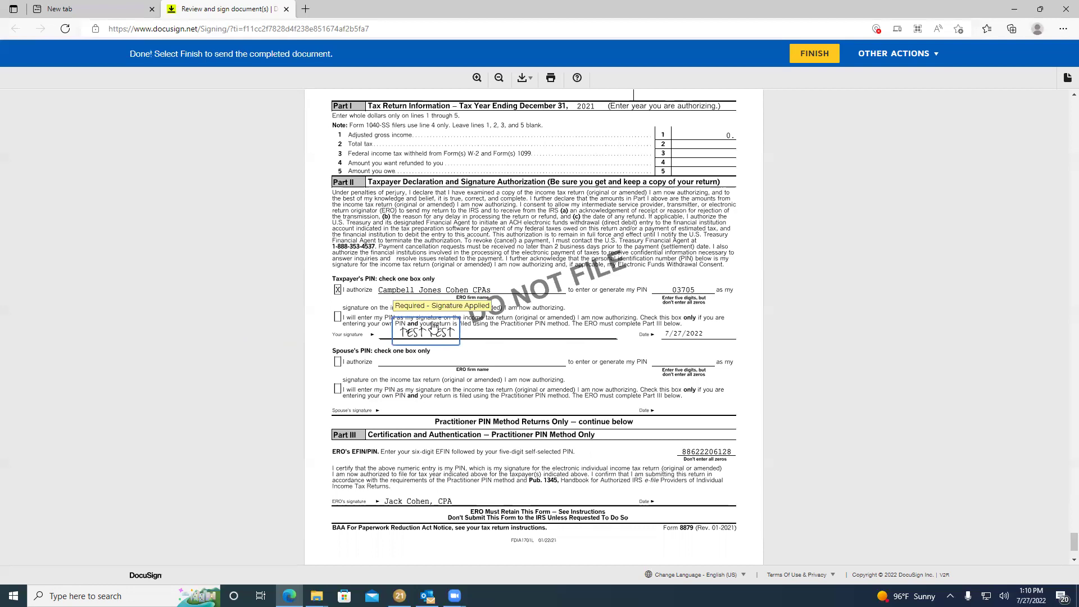
pyautogui.scroll(-2, 433, 326)
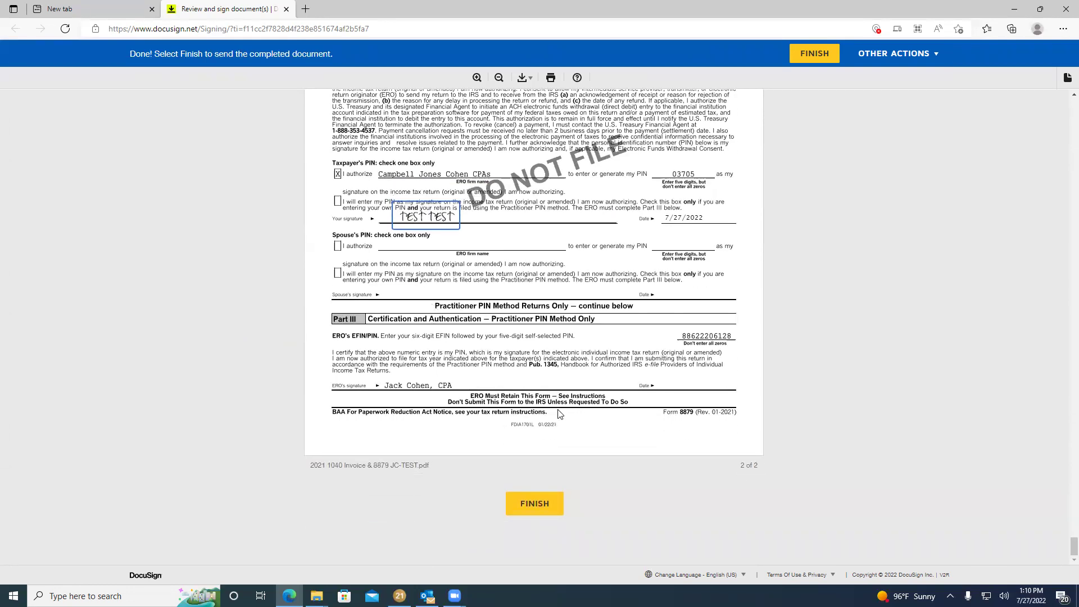
# Submit the completed tax envelope with FINISH.
pyautogui.click(539, 502)
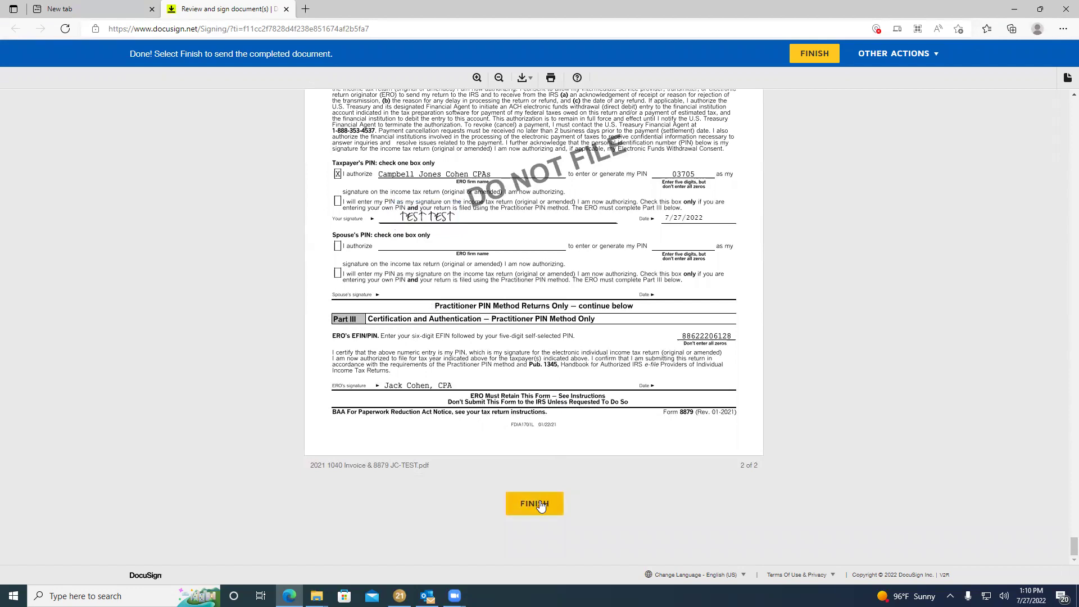